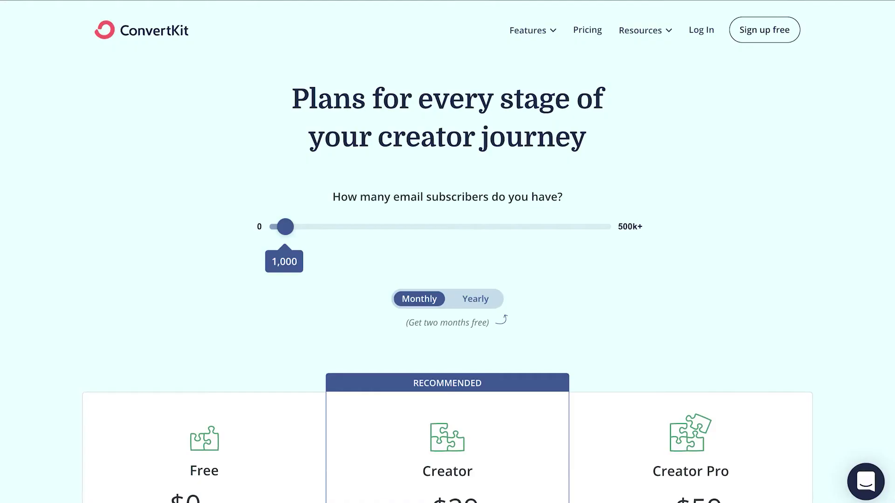
- Copy the Product launch template into the account with Use this automation
scroll(389, 266, "down", 5)
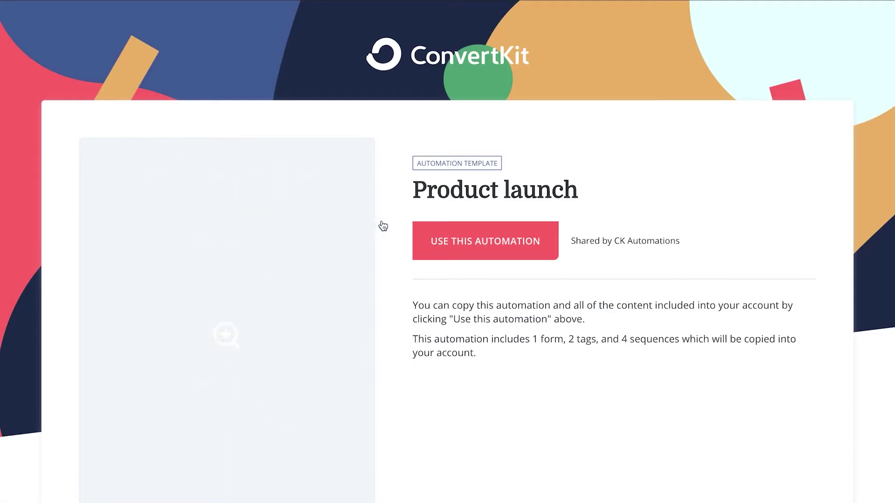
left_click(470, 249)
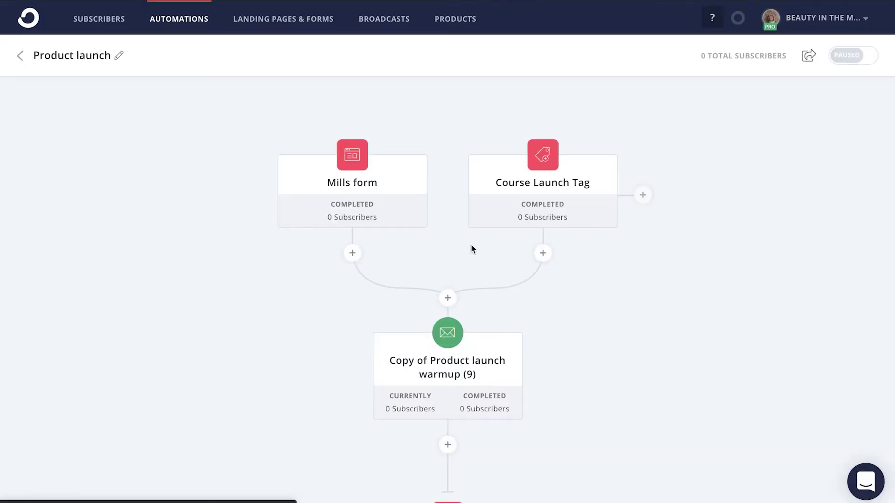
- Scroll through the copied Product launch flow, then open its Mills form step
mouse_move(354, 161)
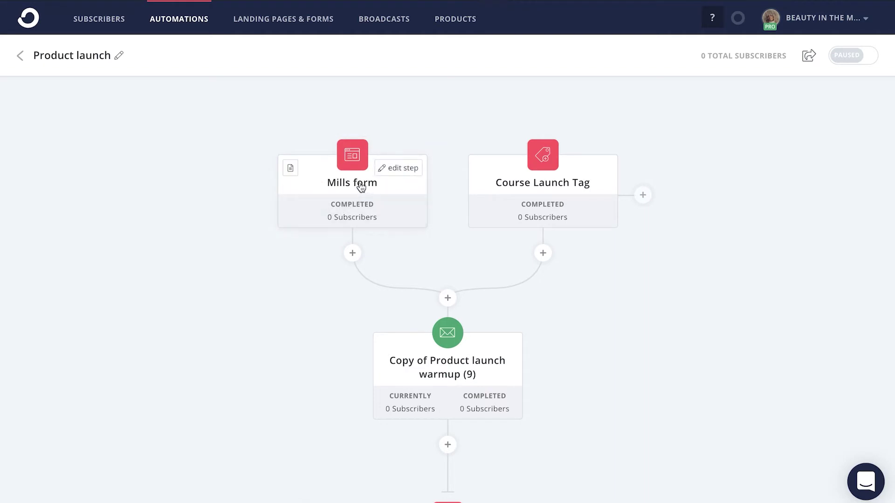
mouse_move(543, 218)
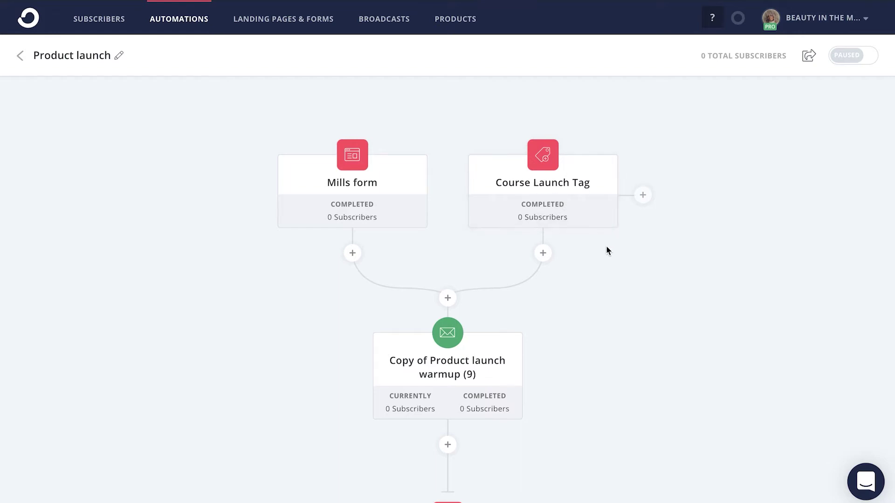
scroll(625, 283, "down", 5)
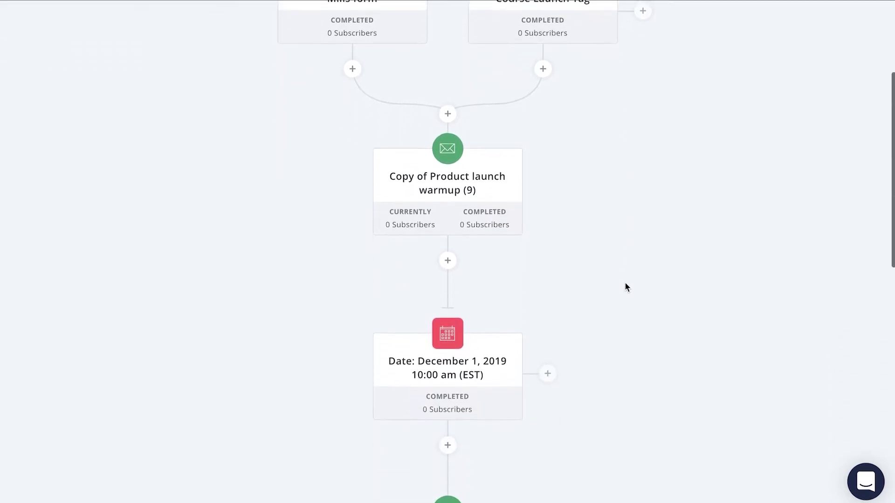
scroll(625, 287, "down", 1)
scroll(626, 285, "down", 8)
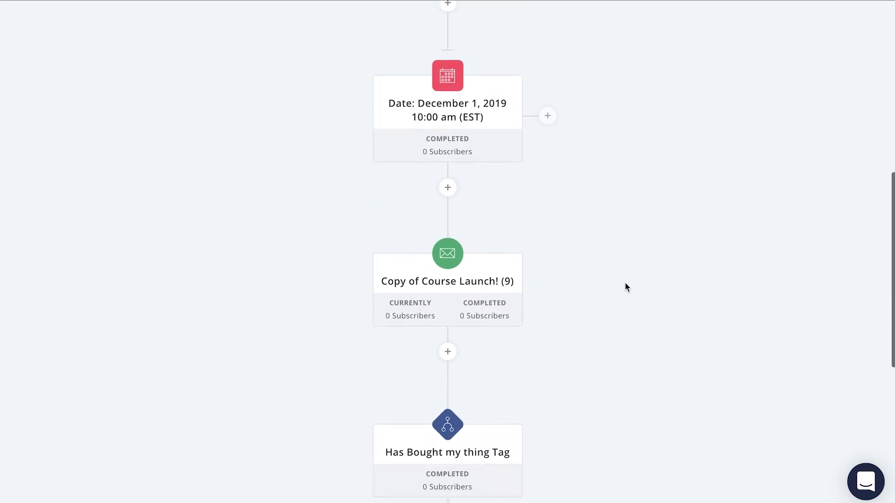
scroll(625, 286, "down", 2)
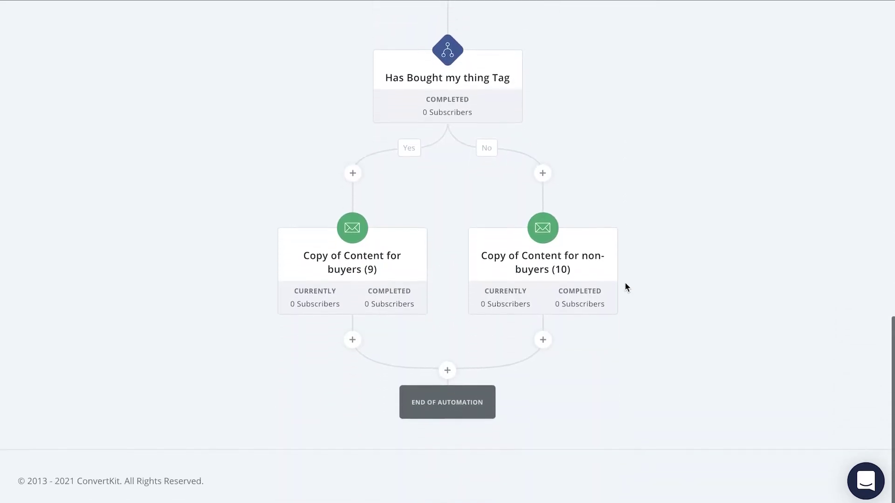
scroll(625, 286, "up", 10)
scroll(626, 286, "up", 7)
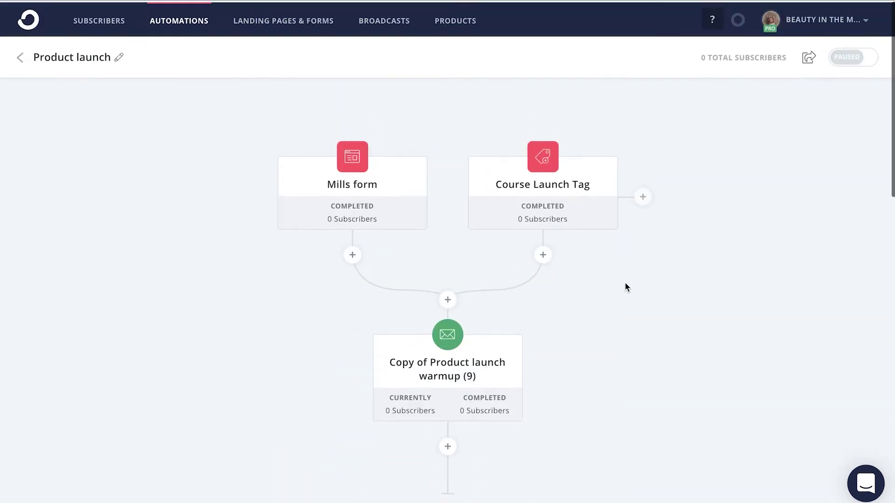
left_click(358, 170)
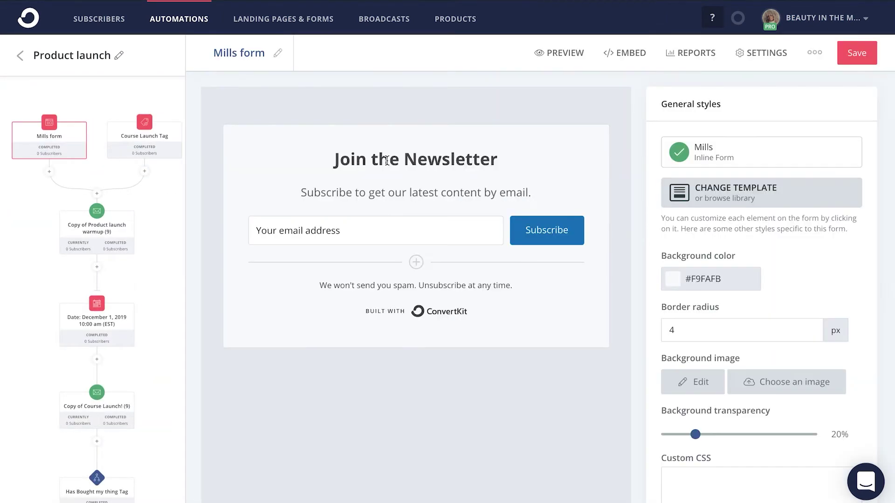
- Retitle the form 'The Prosperous Mind Course' and paste the course description as its subheading
left_click(388, 160)
left_click_drag(502, 160, 299, 154)
type("The Prosperous Mind Course")
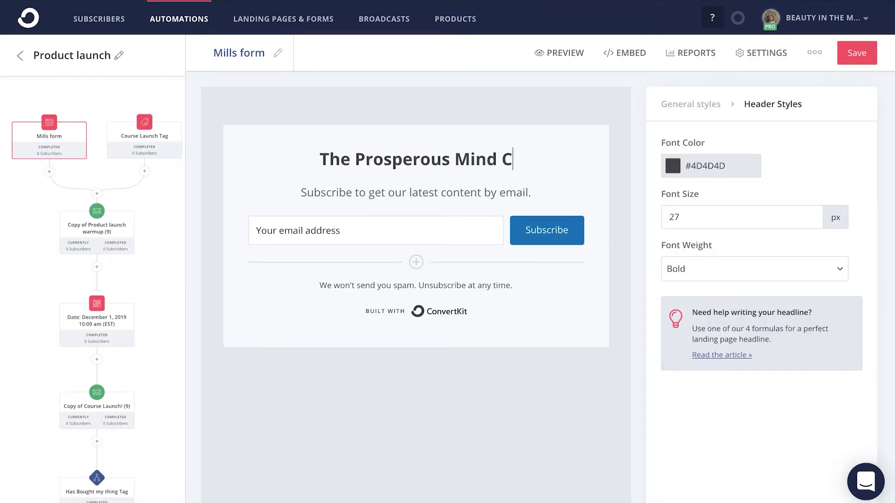
triple_click(531, 192)
type("Ready to gain internal and external success? Look no further. Drop your name and email address down below to be the first to get access to the course when it launches!")
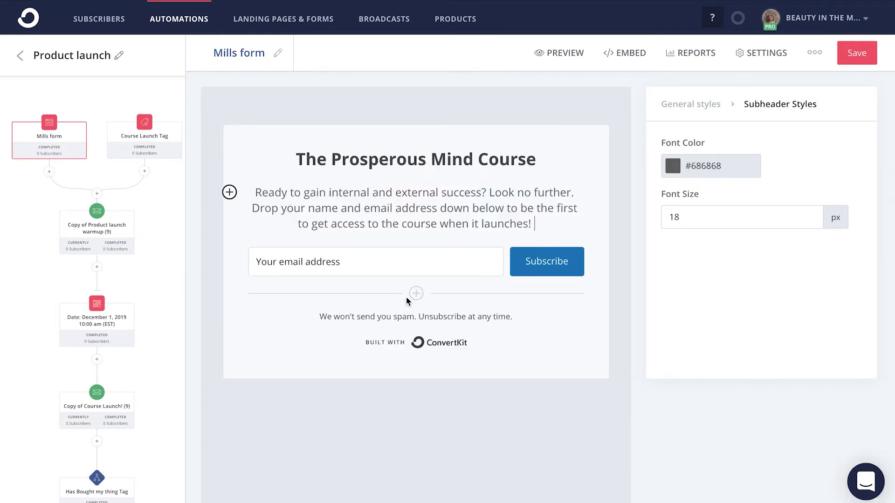
- Add a First Name field and place it above the email field
left_click(415, 304)
left_click(848, 211)
left_click(717, 238)
left_click_drag(244, 296, 244, 254)
- Set the Subscribe button background to #121515 and save the form
left_click(417, 368)
left_click(732, 220)
left_click_drag(734, 304, 680, 333)
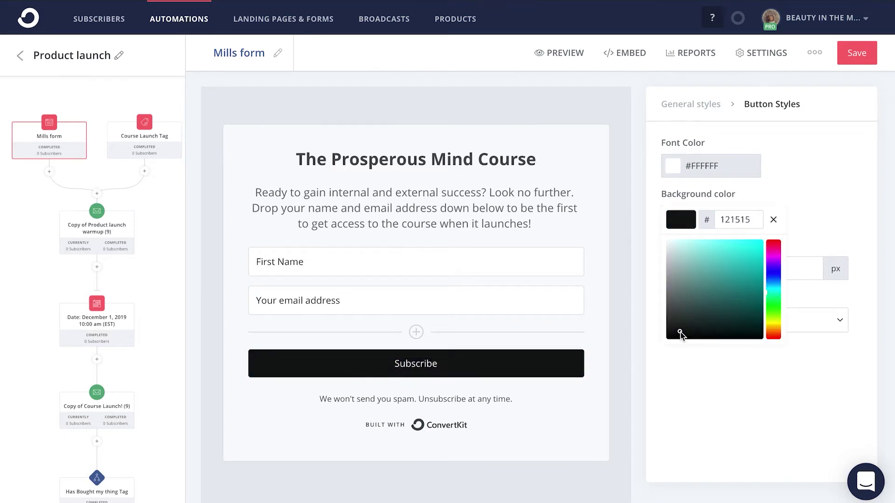
left_click(852, 55)
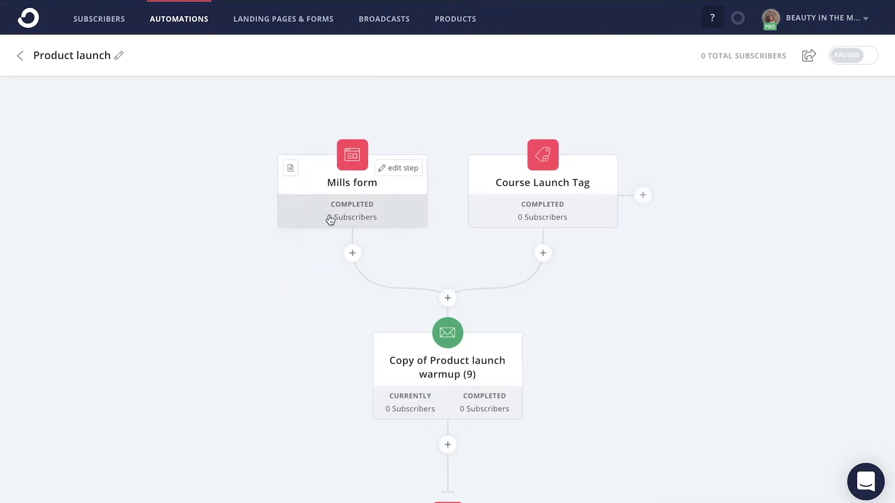
- Add two new draft emails to the Copy of Product launch warmup (9) sequence
mouse_move(482, 219)
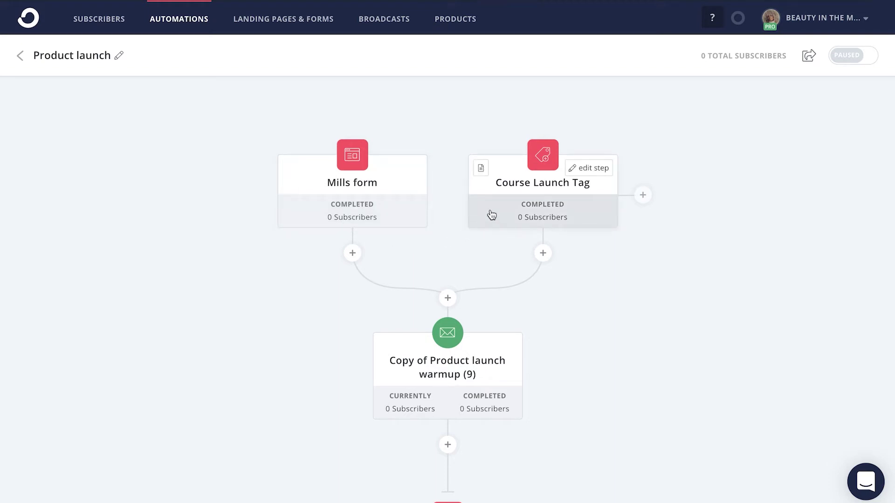
mouse_move(443, 361)
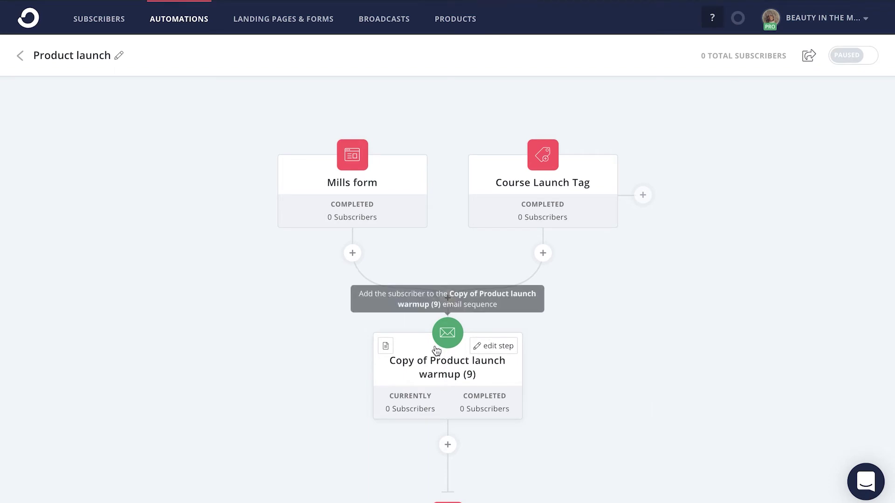
left_click(446, 371)
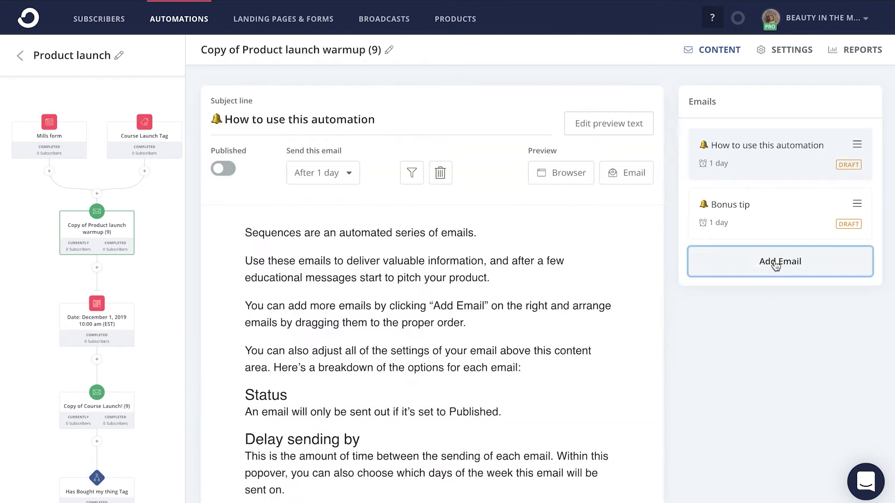
left_click(776, 265)
left_click(768, 319)
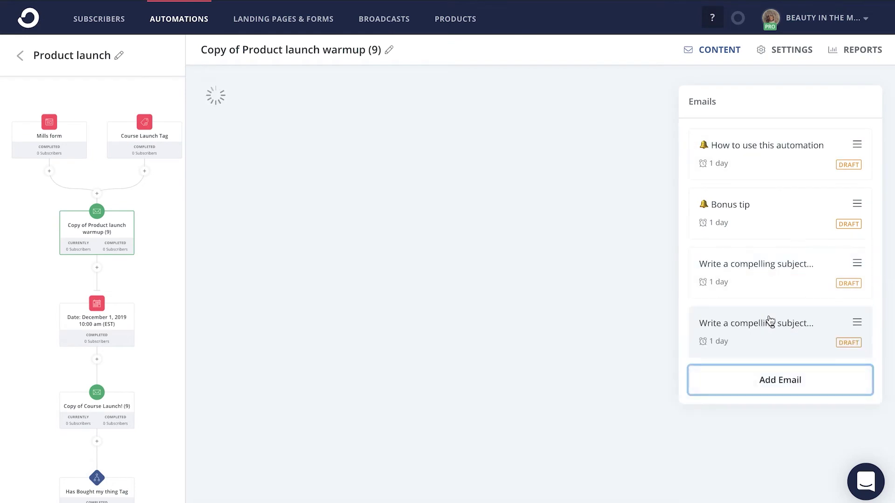
- Delay the How to use this automation email to 2 days and publish it
left_click(749, 143)
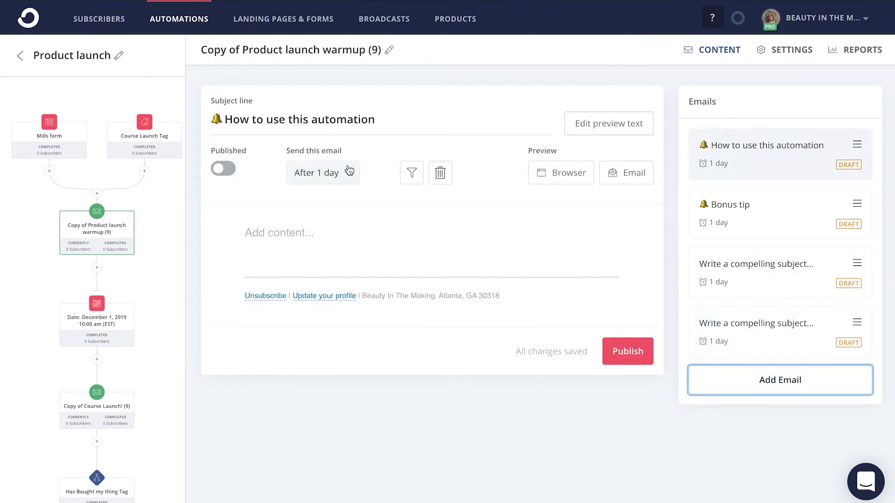
left_click(350, 172)
left_click(295, 213)
left_click(371, 157)
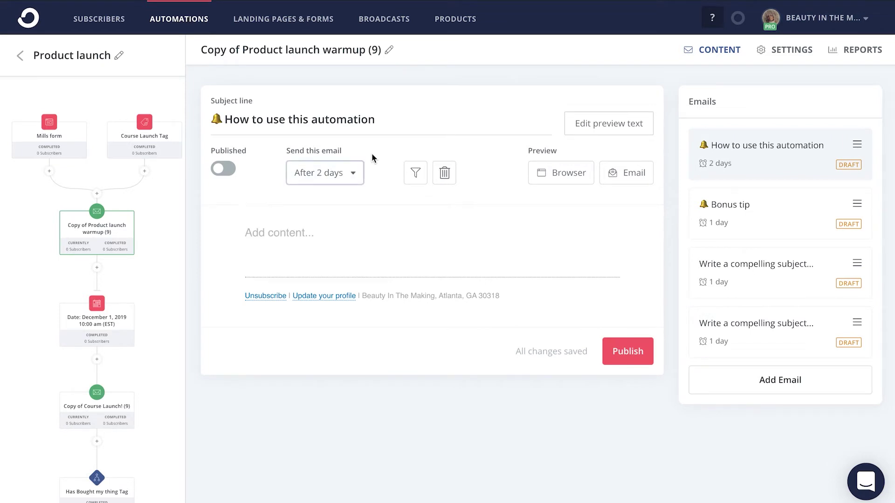
left_click(627, 352)
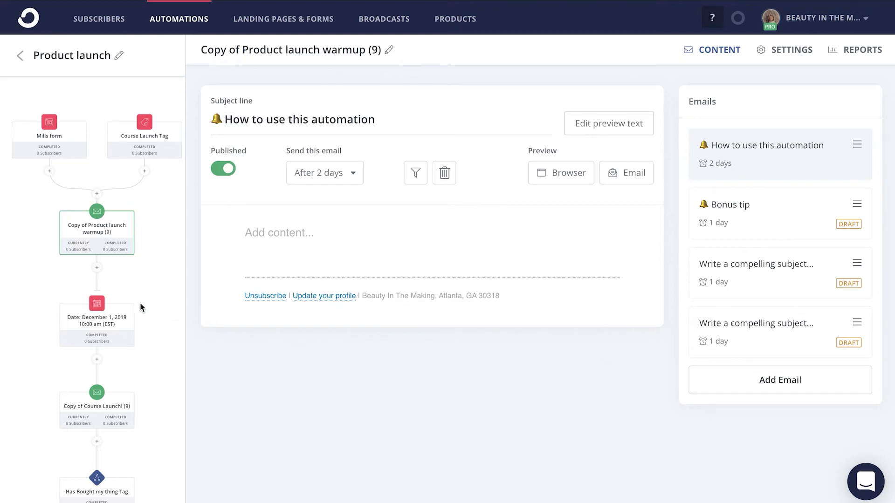
left_click(41, 283)
- Check the date step's December 1, 2019 10:00 am event, then open the Copy of Course Launch! (9) emails
scroll(245, 309, "down", 5)
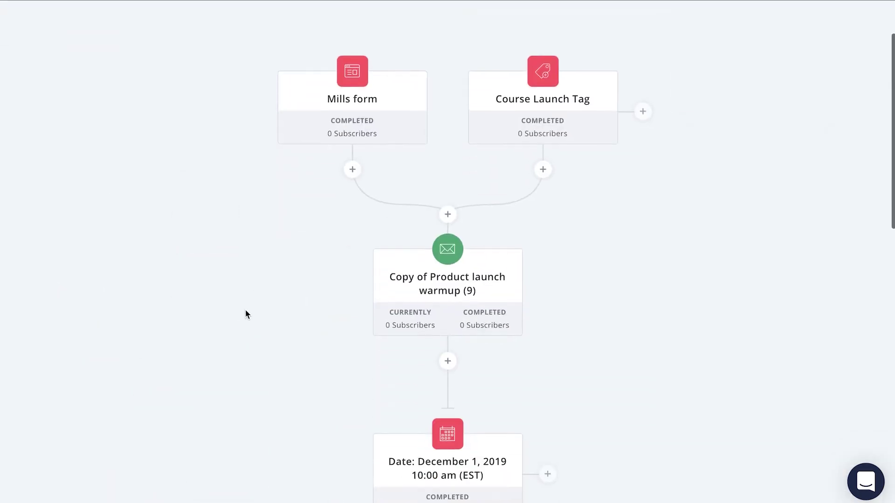
scroll(246, 310, "down", 3)
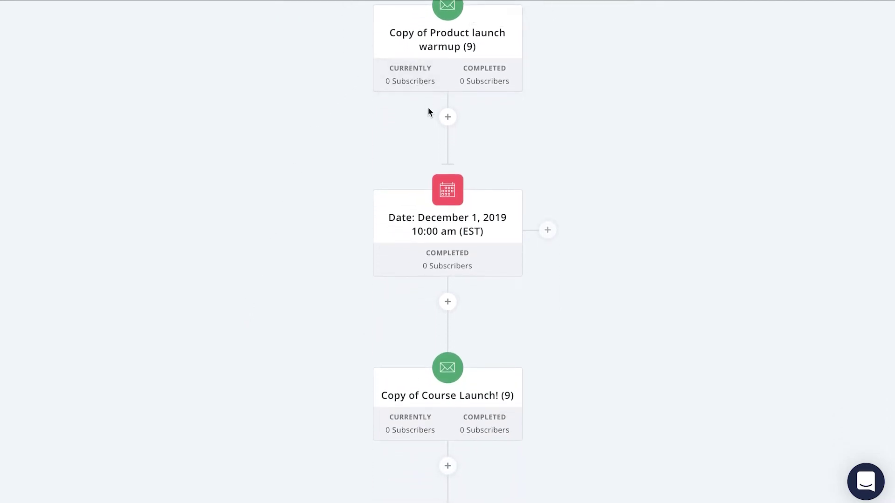
mouse_move(426, 217)
left_click(455, 221)
scroll(454, 221, "down", 3)
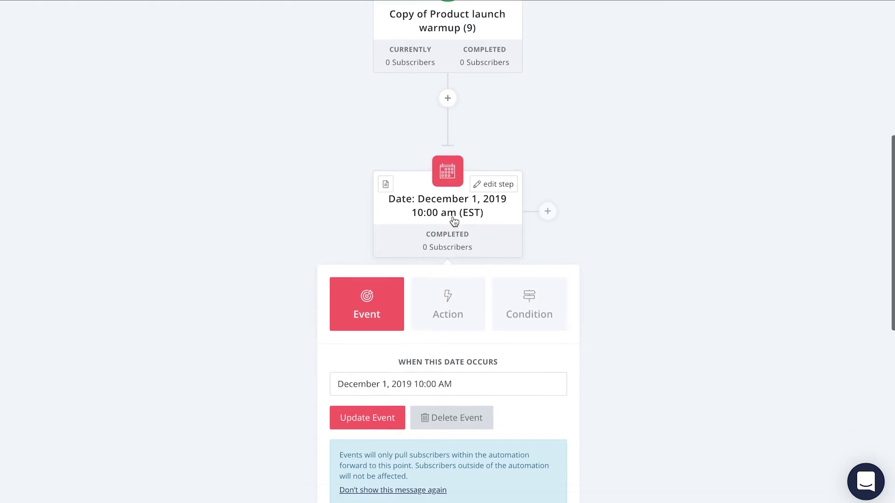
left_click(370, 289)
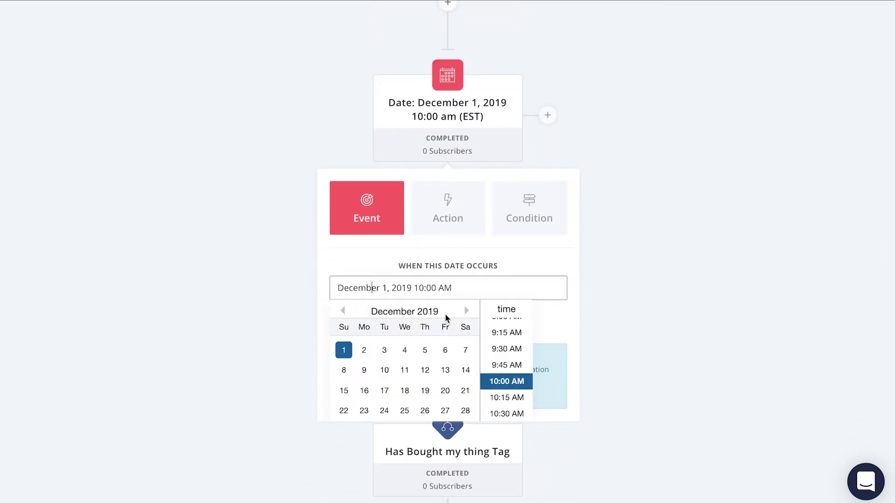
left_click(295, 254)
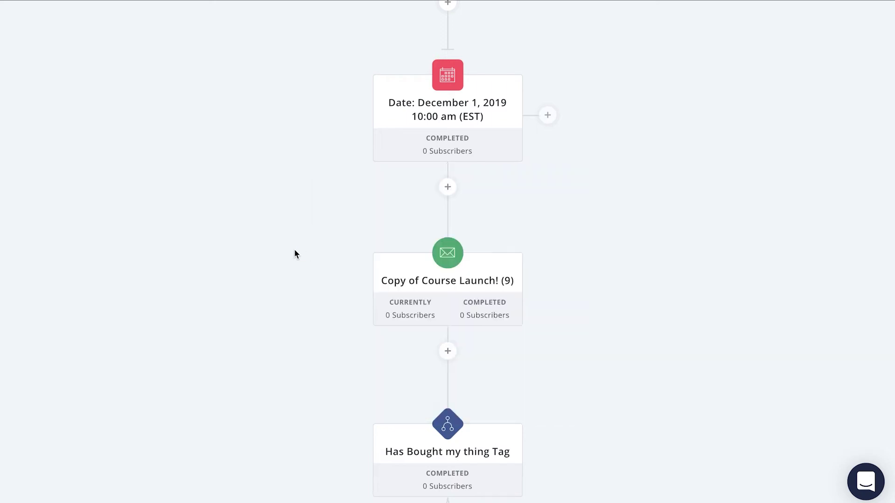
scroll(294, 254, "down", 4)
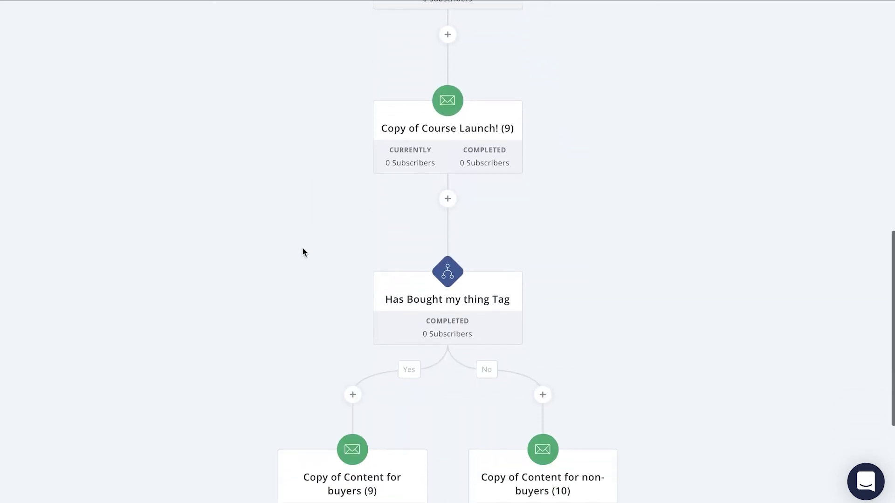
left_click(421, 126)
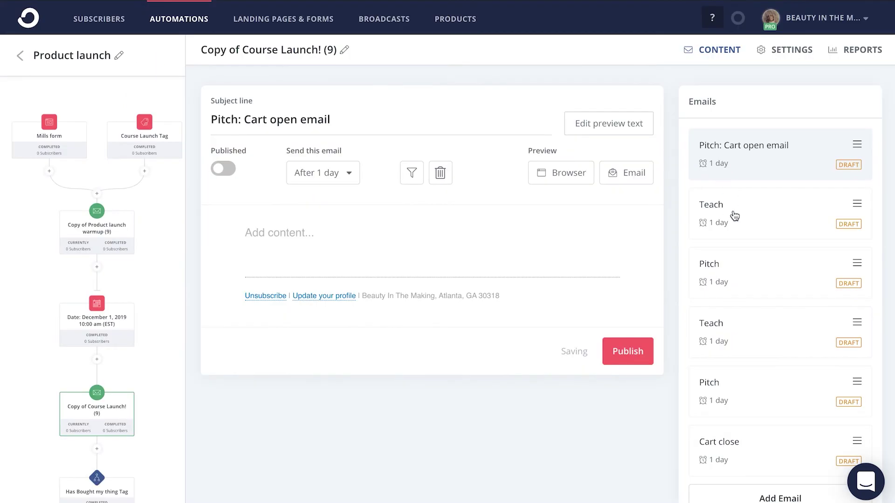
- Review the Teach, Pitch, Teach and Cart close emails, then close the email editor
left_click(735, 218)
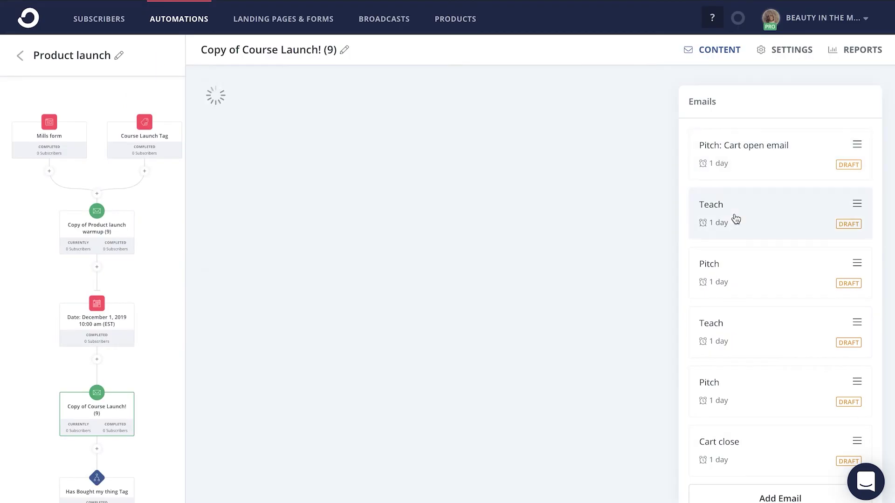
left_click(739, 282)
left_click(749, 328)
scroll(750, 329, "down", 2)
left_click(751, 362)
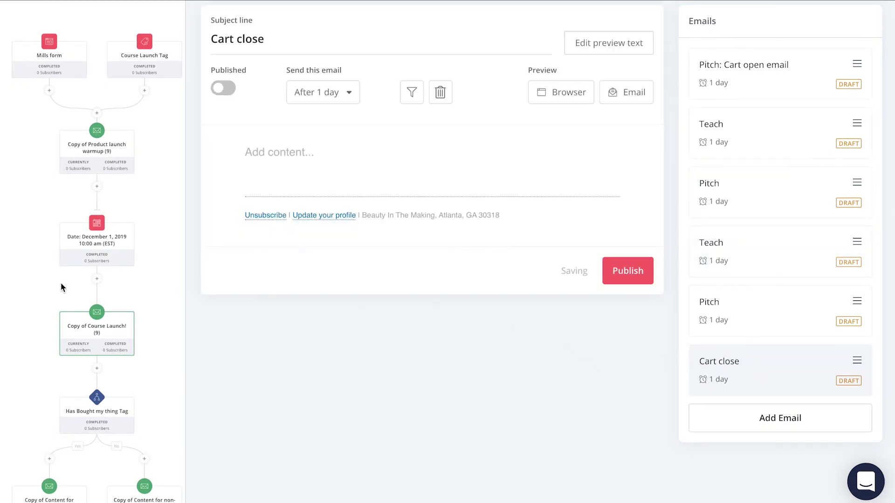
left_click(40, 290)
scroll(124, 376, "down", 5)
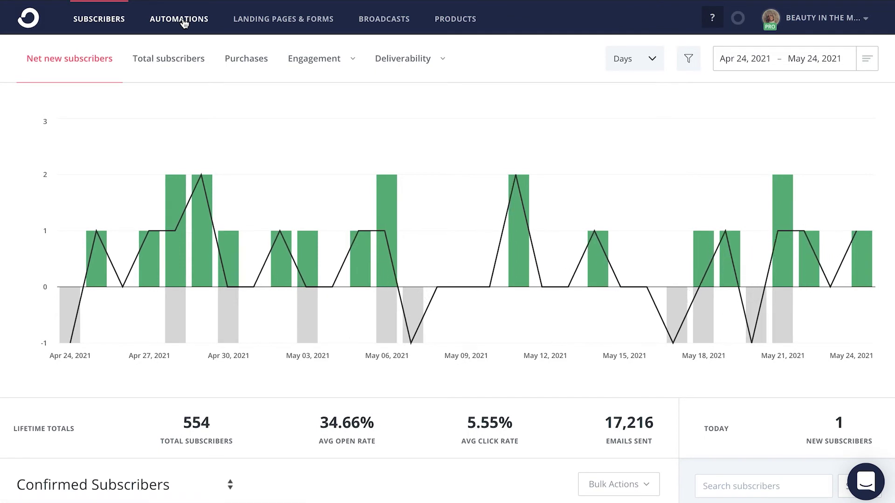
- Create a new rule triggered by purchasing the Prosperous Mind Course on Teachable
left_click(182, 21)
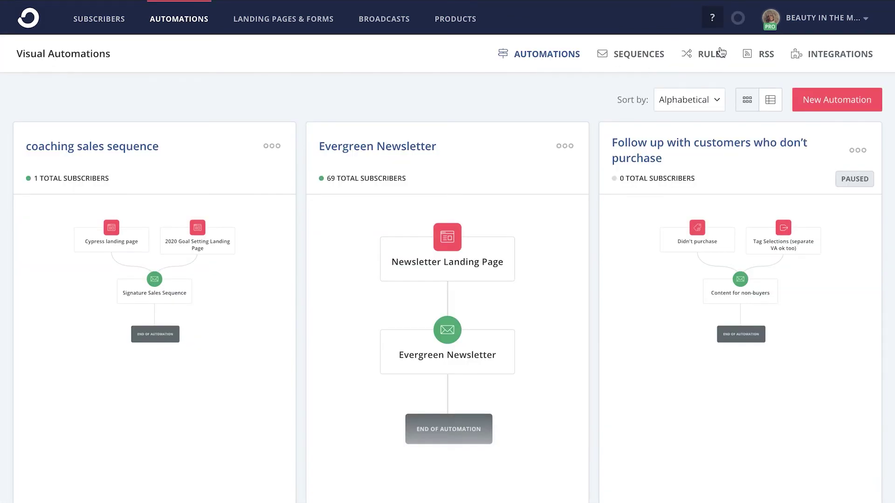
left_click(720, 53)
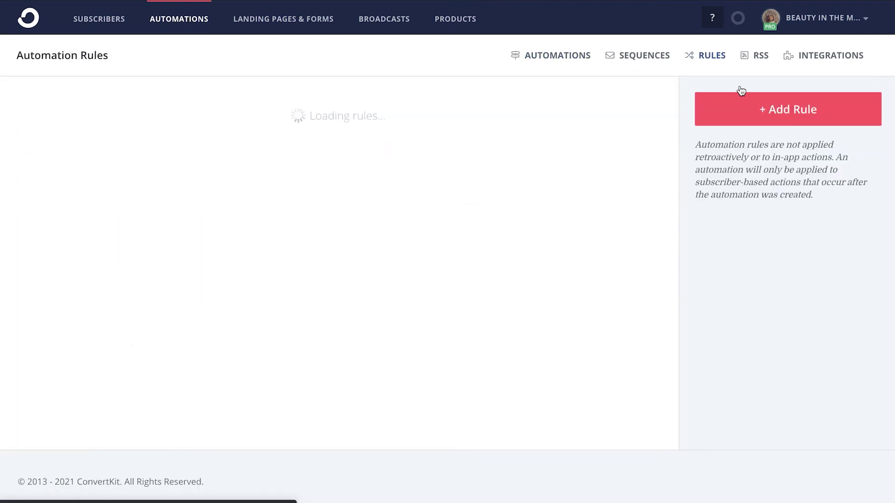
left_click(756, 113)
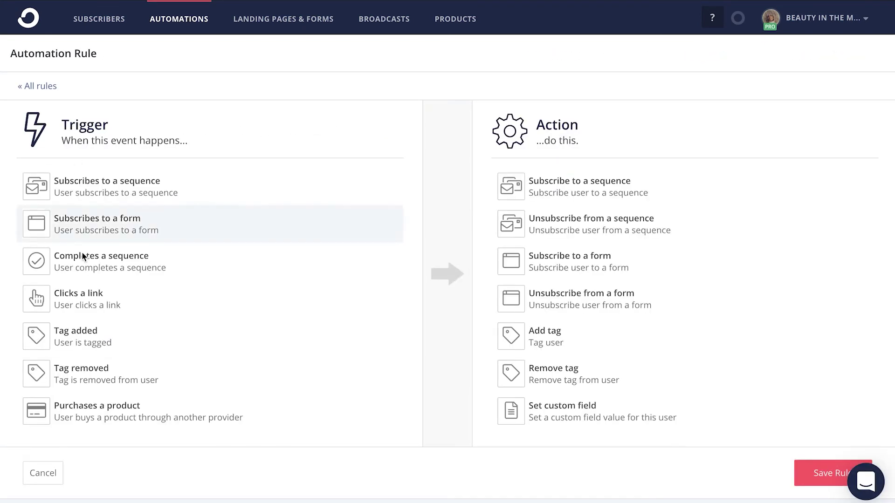
left_click(91, 408)
left_click(192, 245)
left_click(175, 252)
left_click(254, 275)
left_click(229, 289)
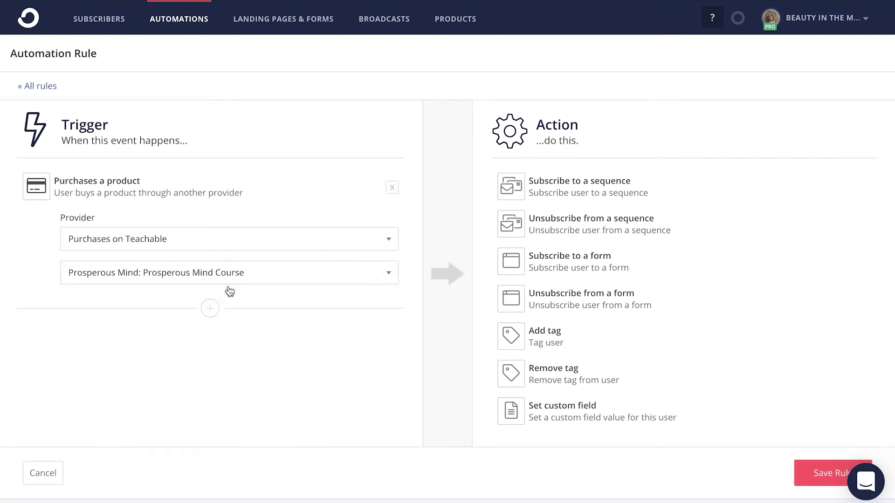
- Set the rule's action to add the Bought my thing tag
left_click(550, 329)
left_click(623, 240)
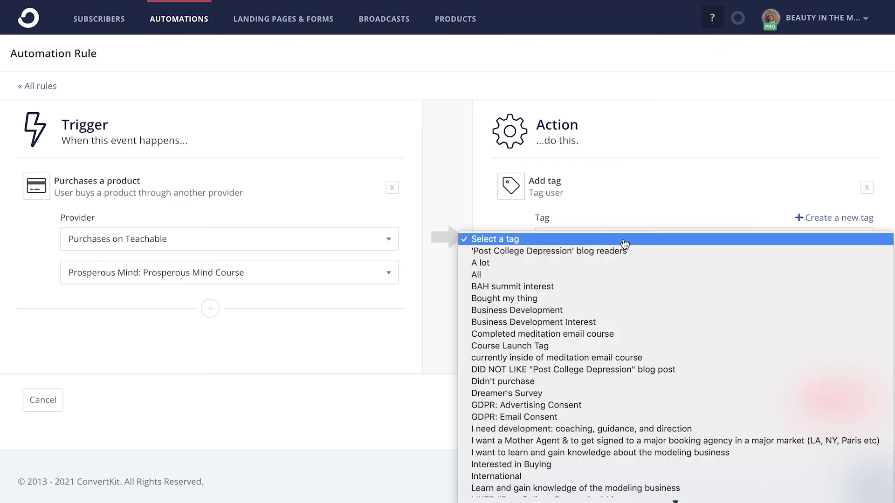
left_click(576, 298)
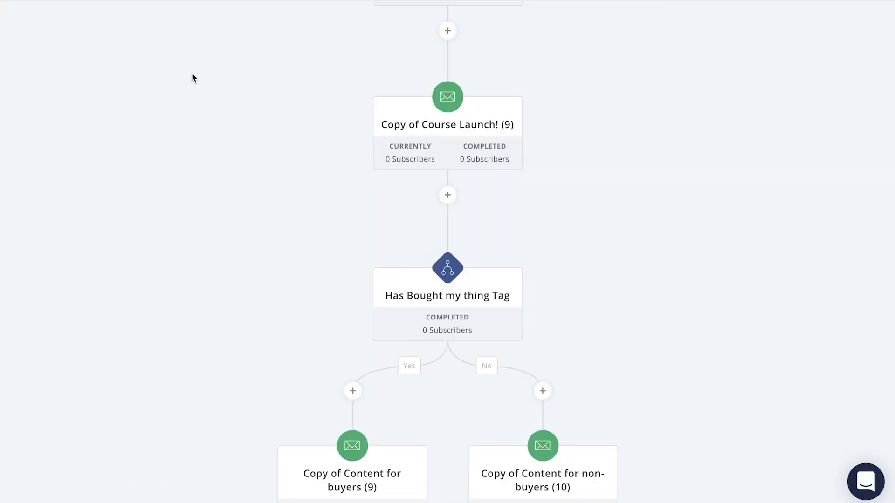
scroll(309, 291, "down", 3)
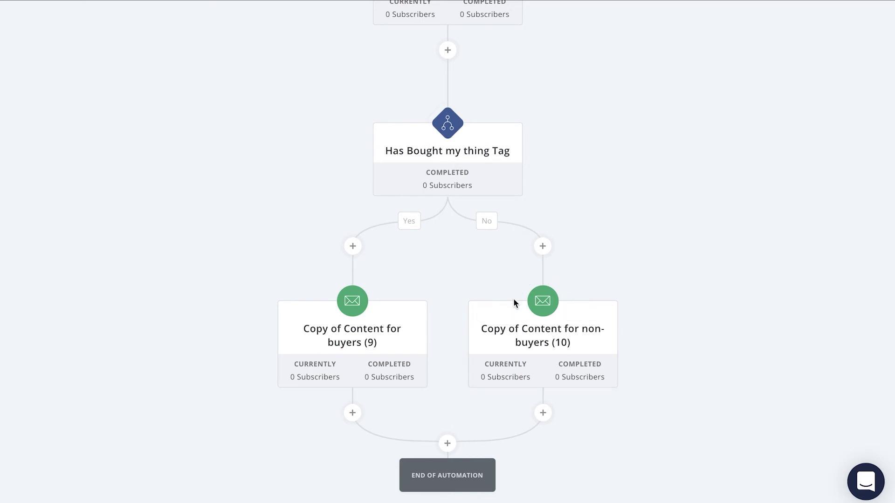
- Return to the top of the Product launch automation and switch it from Paused to on
mouse_move(520, 319)
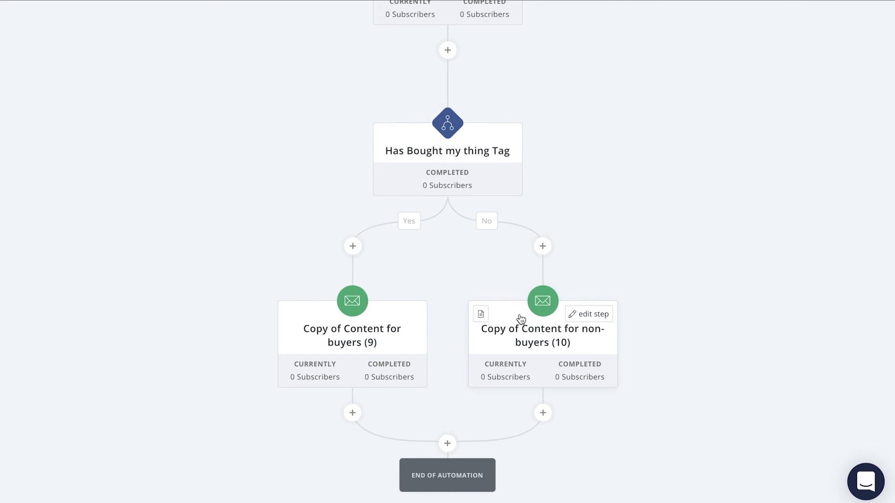
scroll(666, 247, "up", 8)
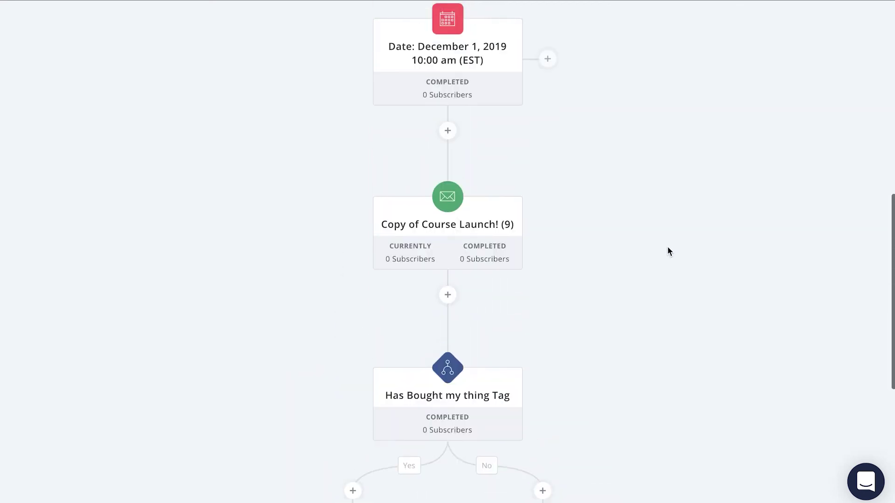
scroll(668, 250, "up", 7)
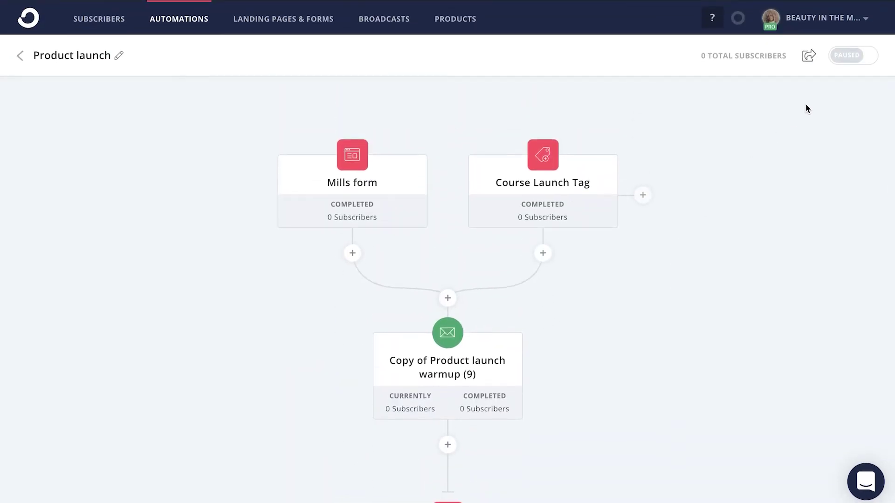
left_click(851, 58)
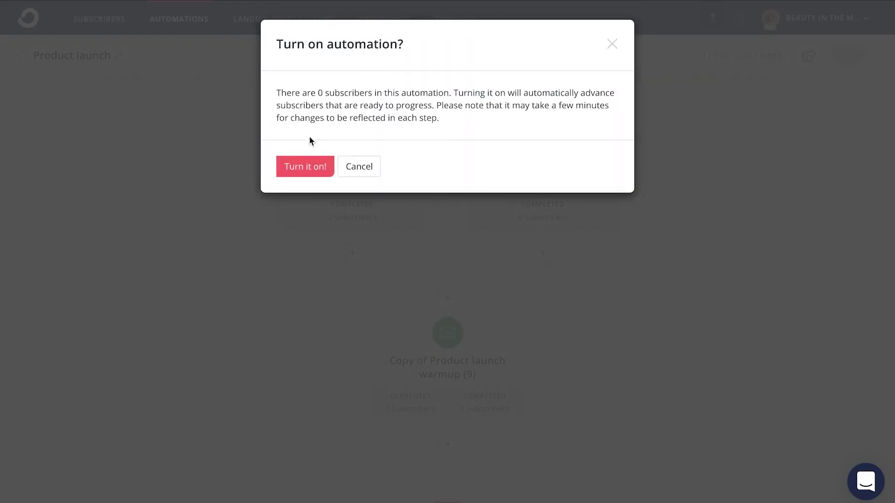